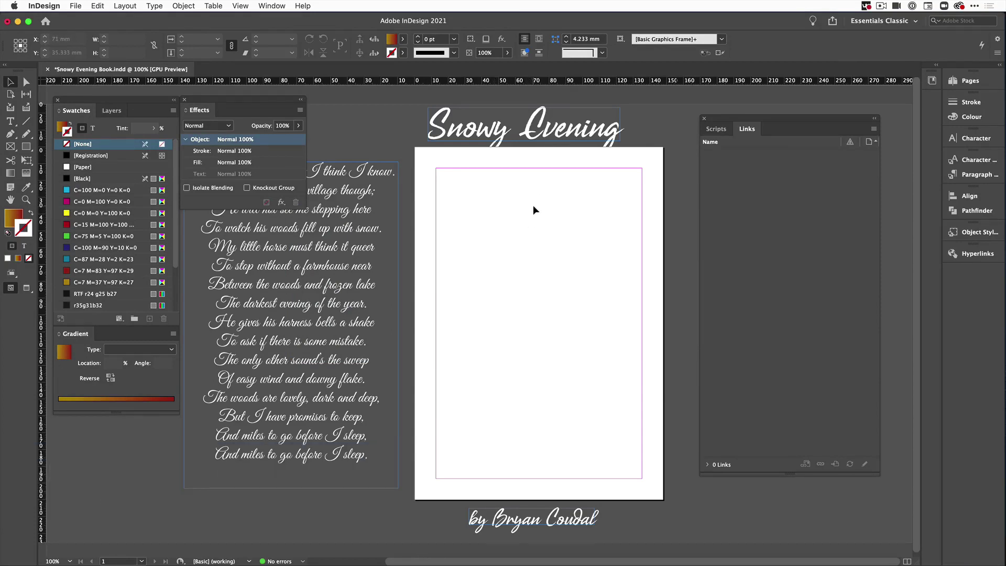
# Step: Draw a page-size 148 × 210 mm frame over the cover and give it a gradient fill
pyautogui.click(26, 147)
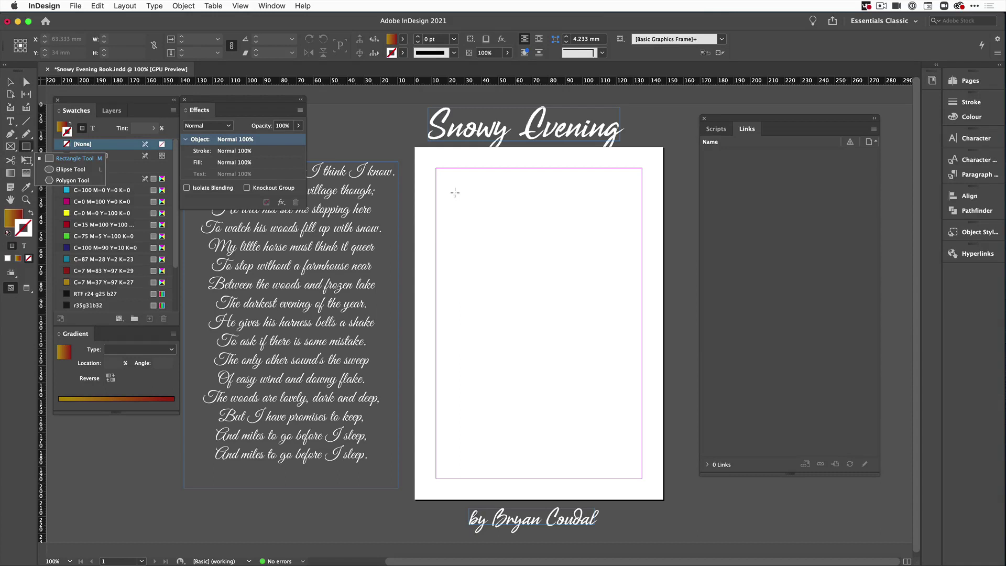
pyautogui.moveTo(414, 146); pyautogui.dragTo(664, 501)
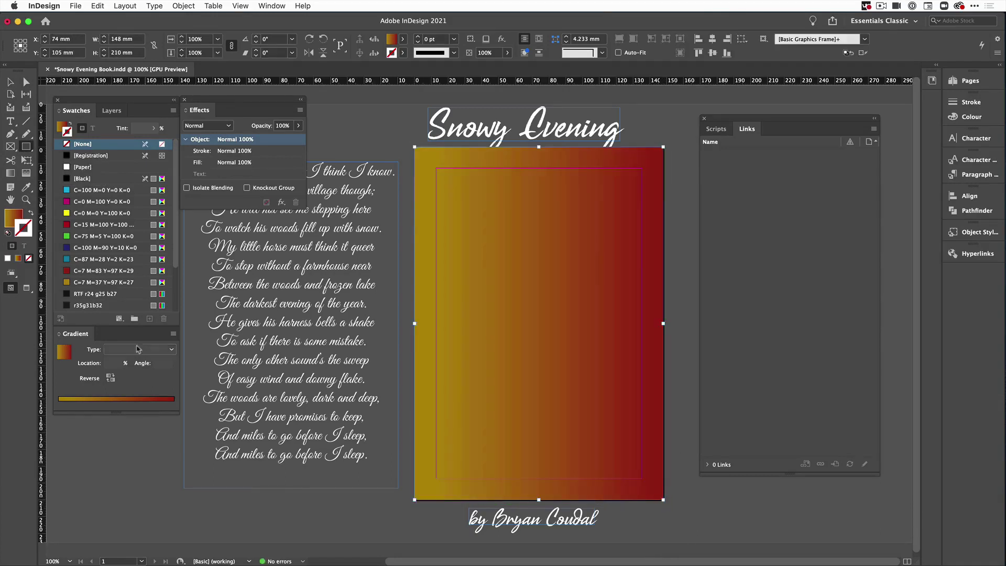
pyautogui.click(11, 215)
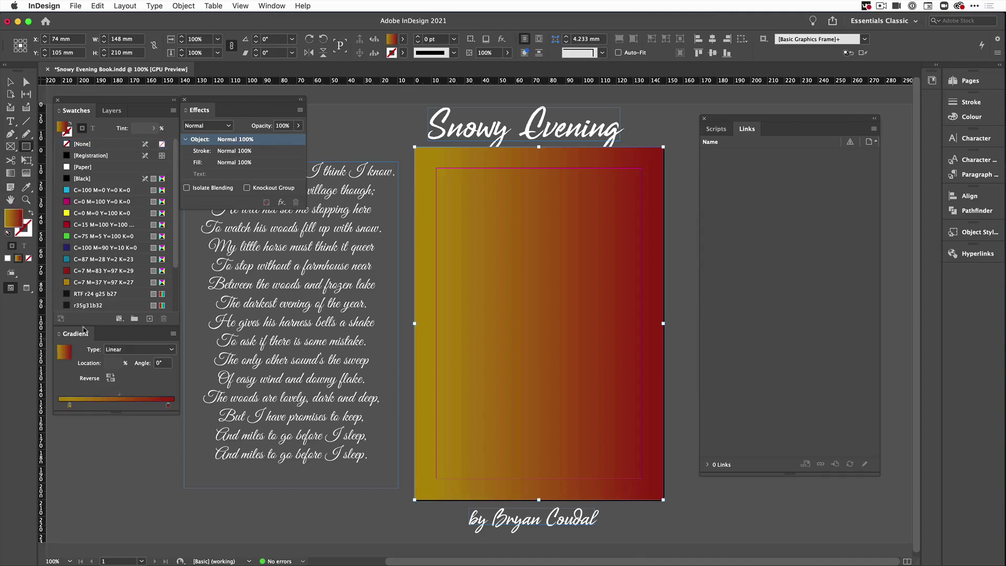
# Step: Set the gradient stops from light green to dark teal using the Winter swatches
pyautogui.scroll(-5, 111, 265)
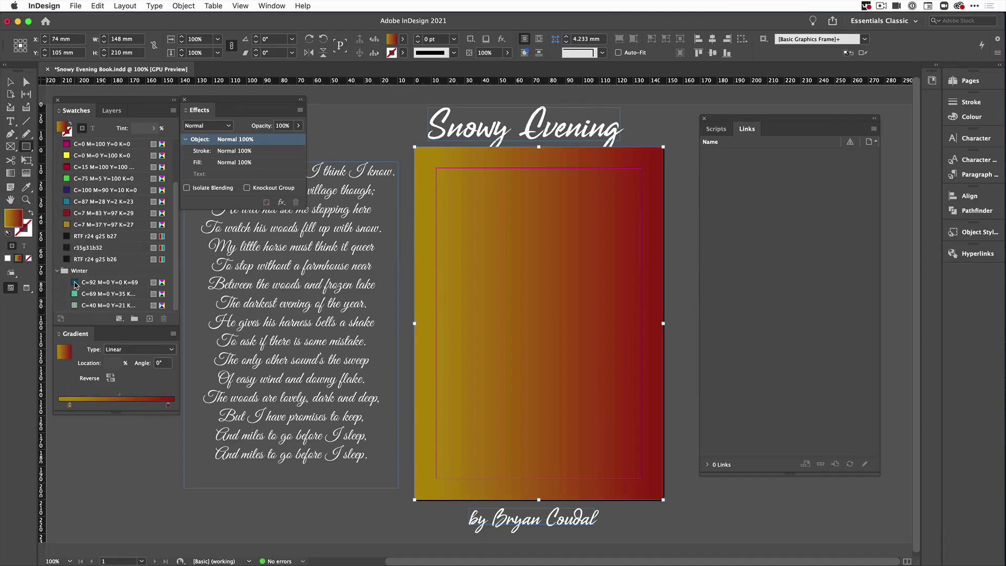
pyautogui.moveTo(76, 284); pyautogui.dragTo(155, 401)
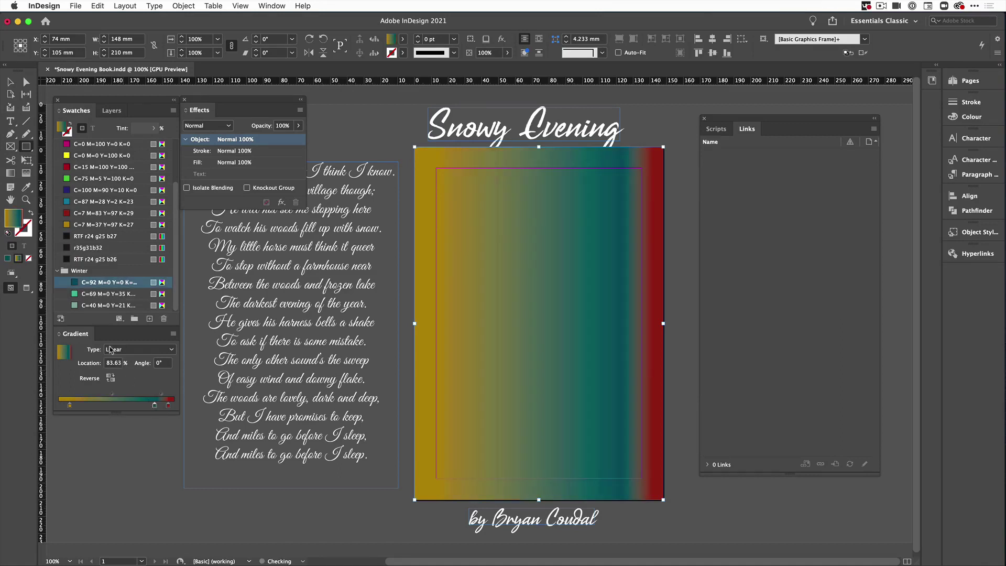
pyautogui.moveTo(79, 400); pyautogui.dragTo(162, 406)
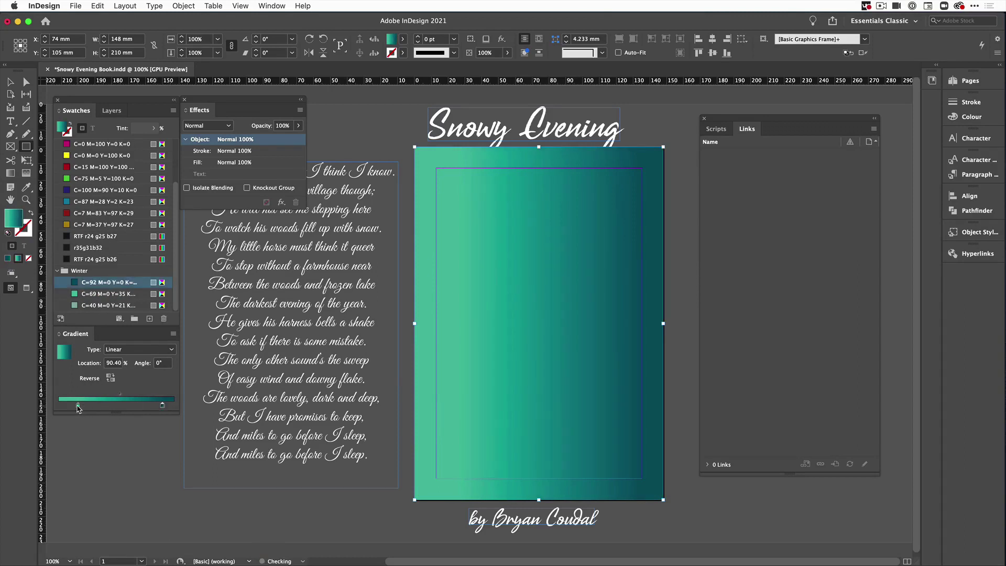
pyautogui.moveTo(78, 407); pyautogui.dragTo(71, 407)
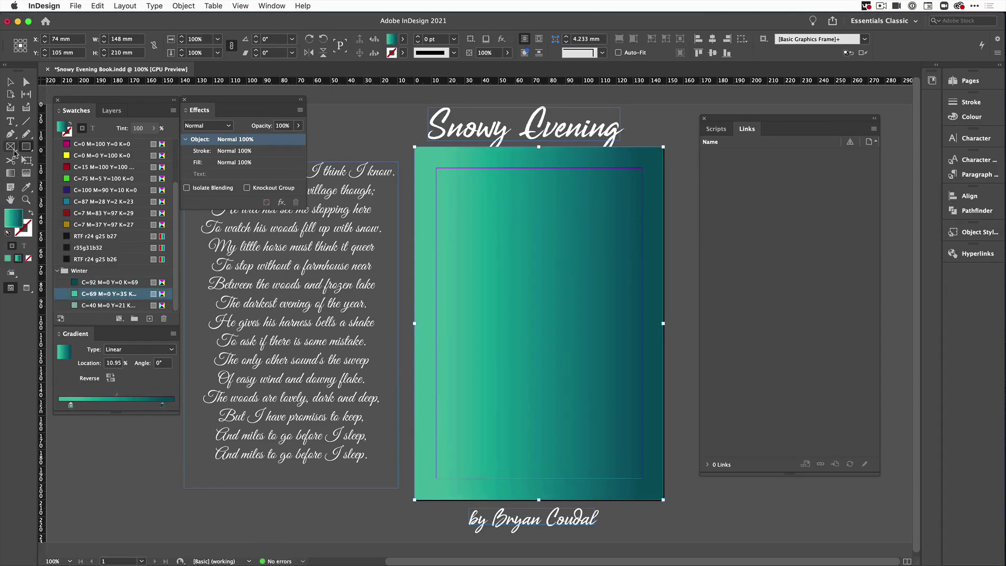
# Step: Make the gradient run vertically at -90°, light at top and dark at bottom
pyautogui.click(10, 173)
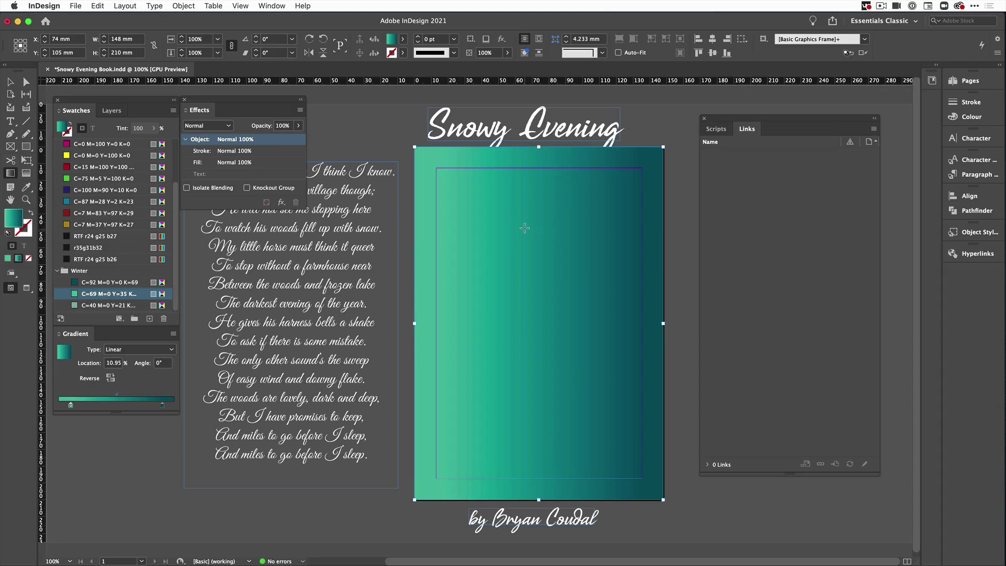
pyautogui.moveTo(524, 228); pyautogui.dragTo(530, 445)
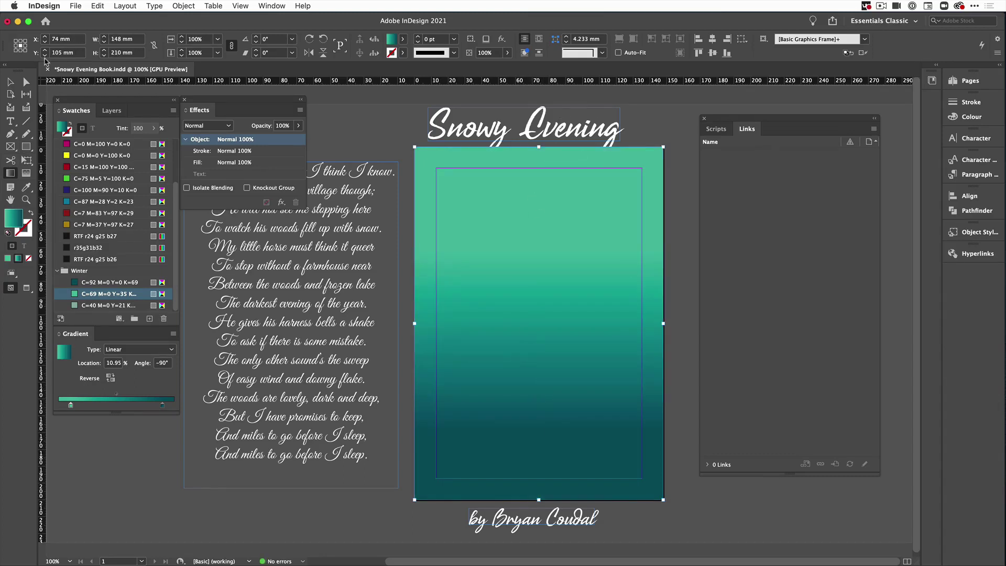
pyautogui.click(10, 81)
# Step: Move the background rectangle to the bottom of the Layers stack and lock it
pyautogui.click(110, 111)
pyautogui.moveTo(121, 137); pyautogui.dragTo(104, 179)
pyautogui.click(71, 170)
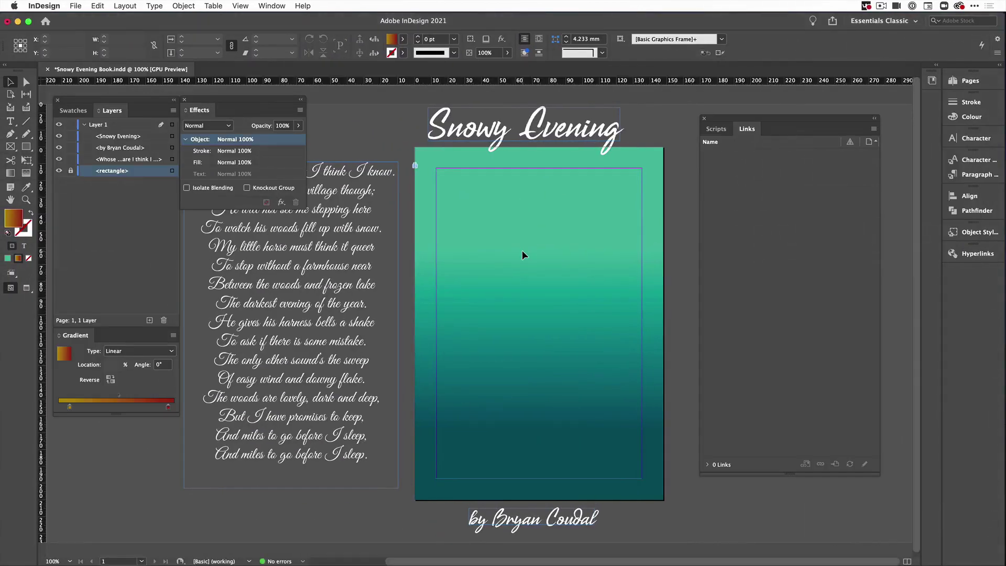
# Step: Paste the snowflake outline, scale it up to about 119 × 127 mm, and centre it
pyautogui.press('super+v')
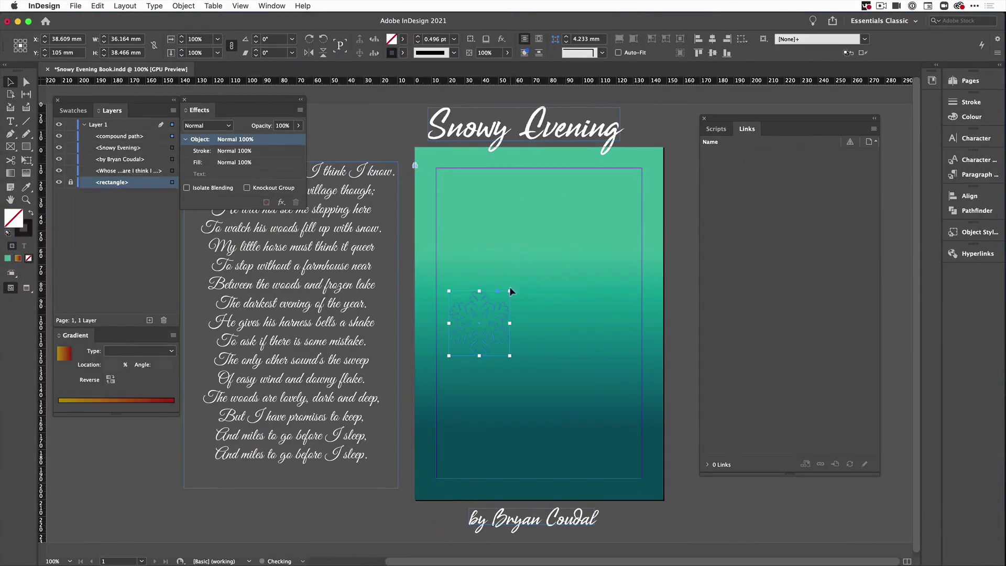
pyautogui.moveTo(509, 292); pyautogui.dragTo(650, 146)
pyautogui.moveTo(604, 248); pyautogui.dragTo(590, 310)
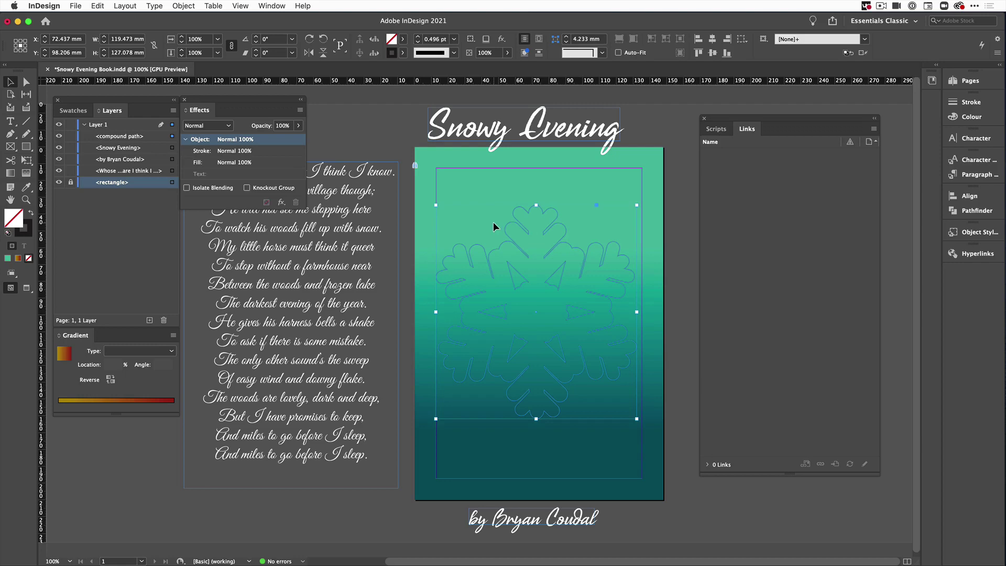
# Step: Place pexels-george-desipris-818261.jpg into the snowflake shape
pyautogui.click(76, 6)
pyautogui.click(86, 142)
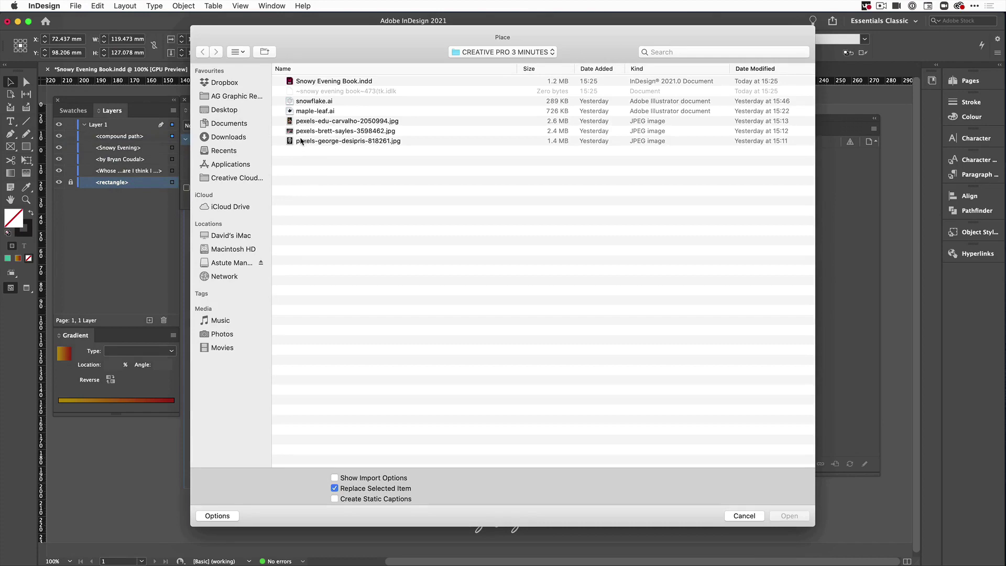
pyautogui.click(301, 140)
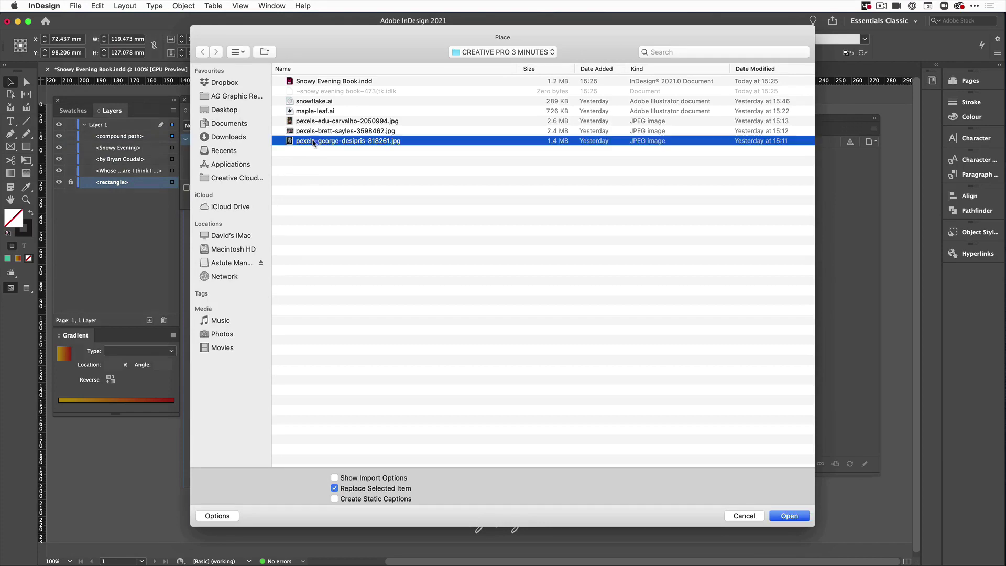
pyautogui.click(787, 516)
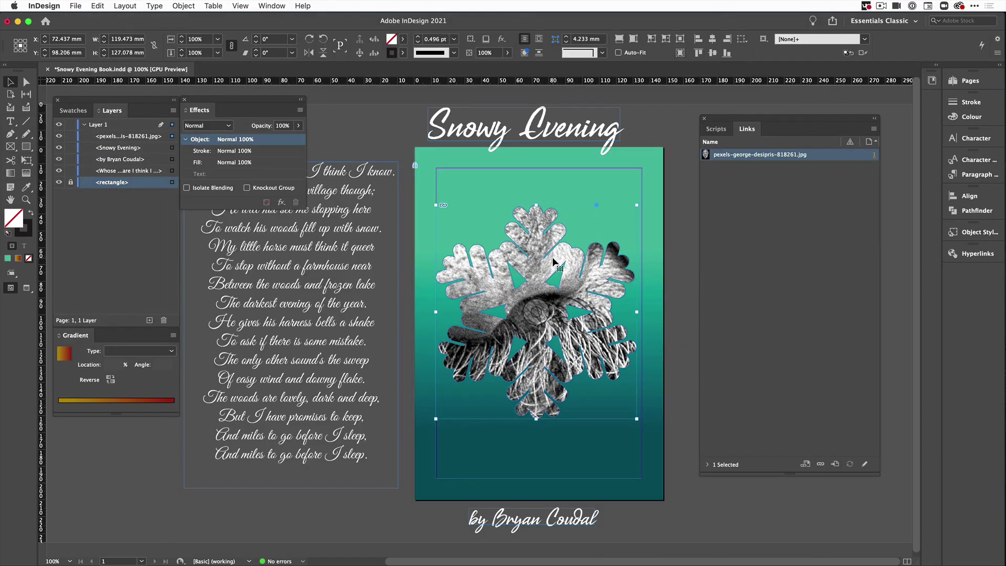
# Step: Apply Content-Aware Fit and enlarge the photo to about 146 × 182 mm inside the snowflake
pyautogui.click(680, 53)
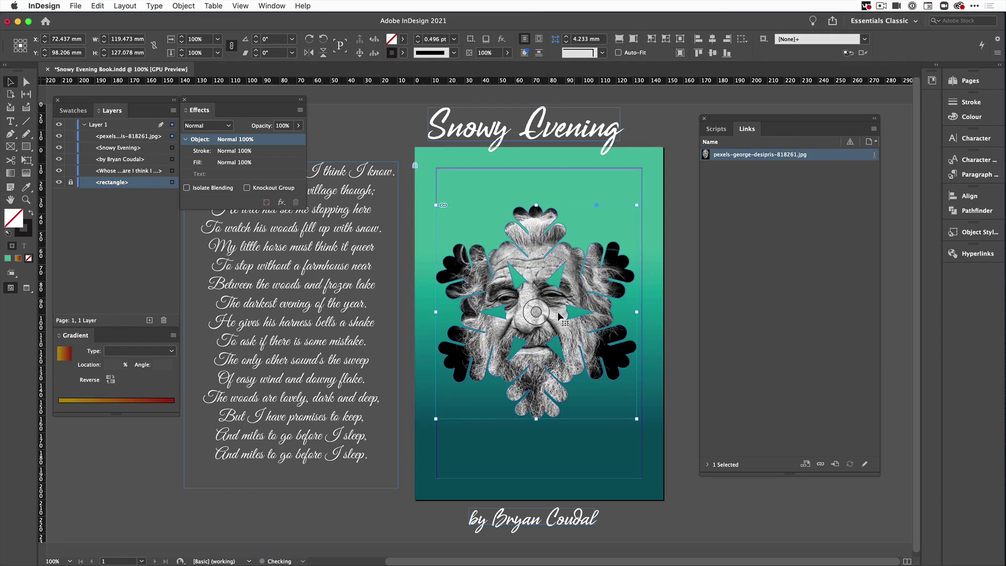
pyautogui.click(530, 312)
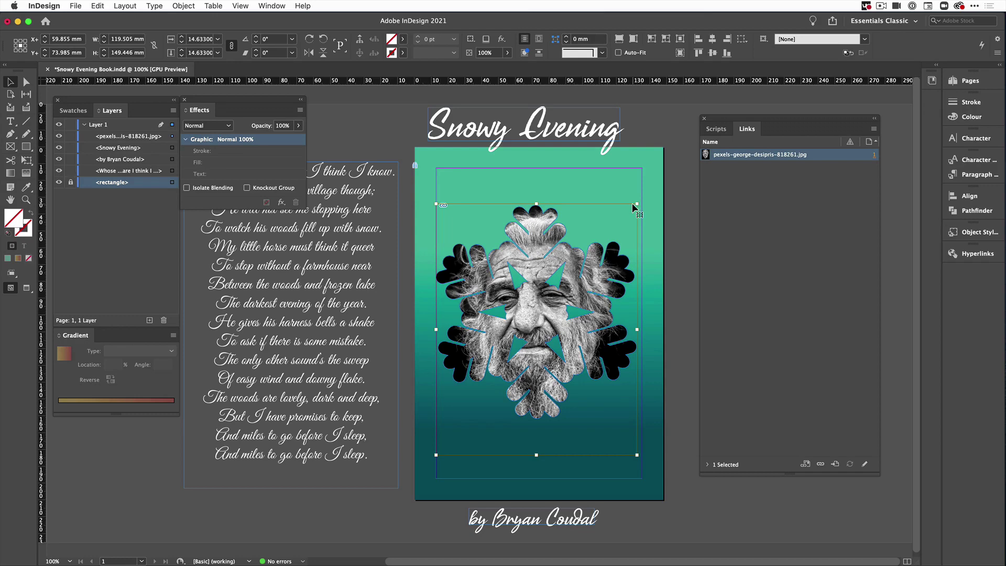
pyautogui.moveTo(635, 204); pyautogui.dragTo(659, 181)
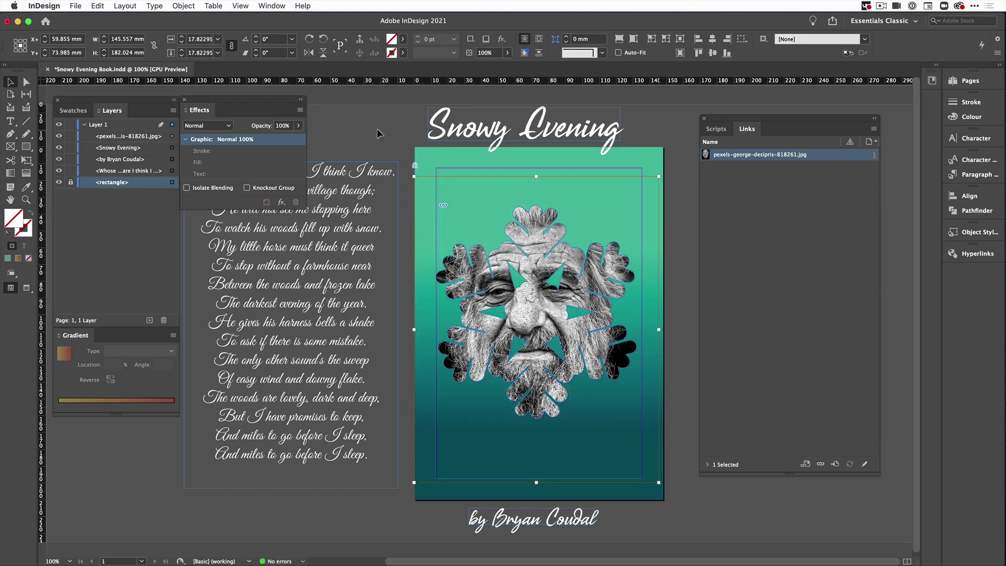
# Step: Set the snowflake frame's blend mode to Multiply and its stroke to [None]
pyautogui.press('Escape')
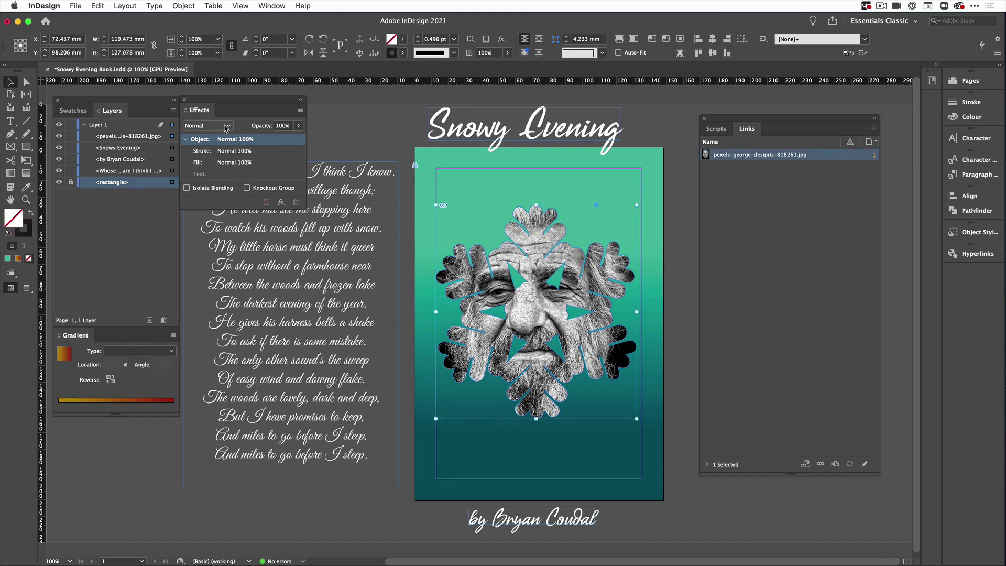
pyautogui.click(229, 128)
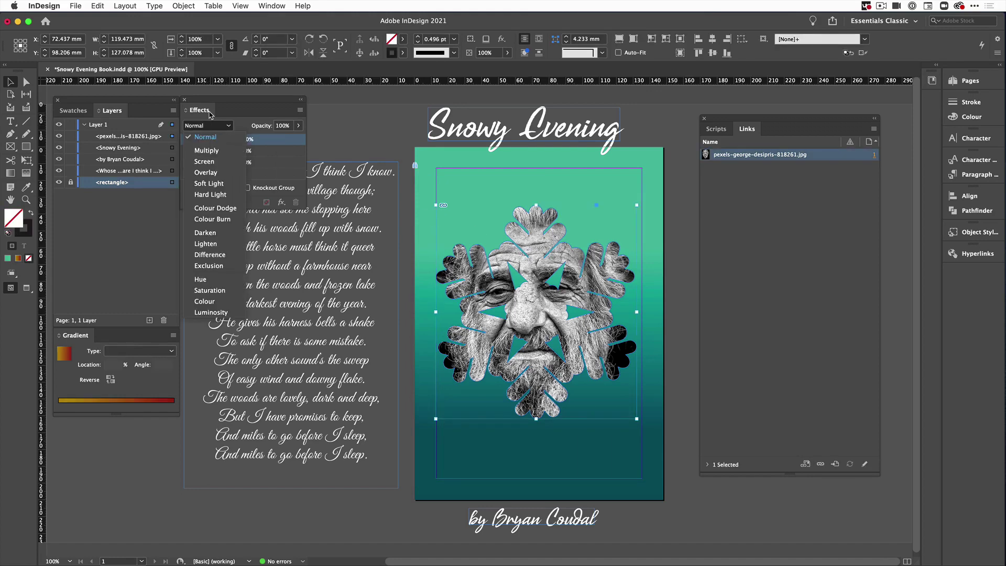
pyautogui.click(219, 151)
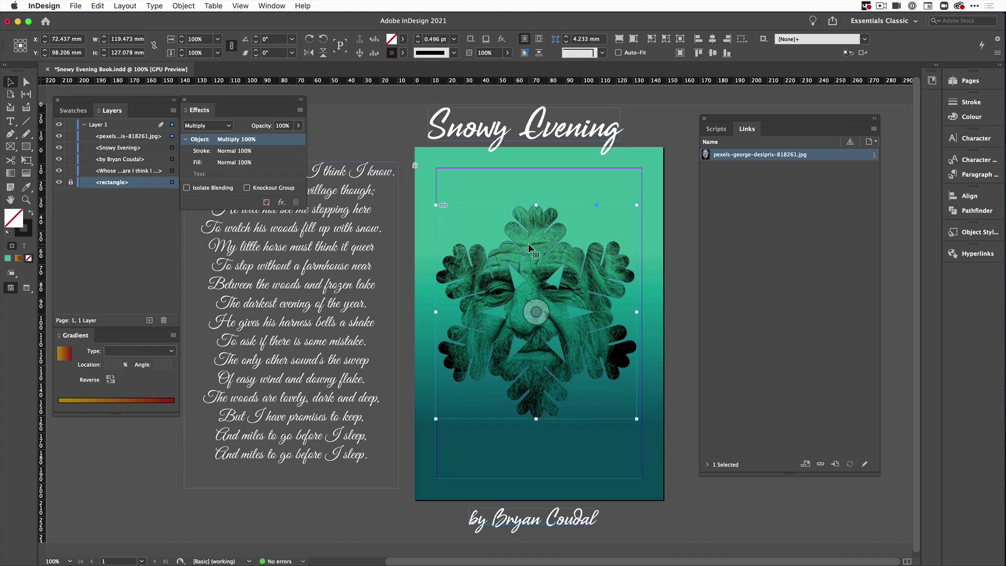
pyautogui.click(403, 53)
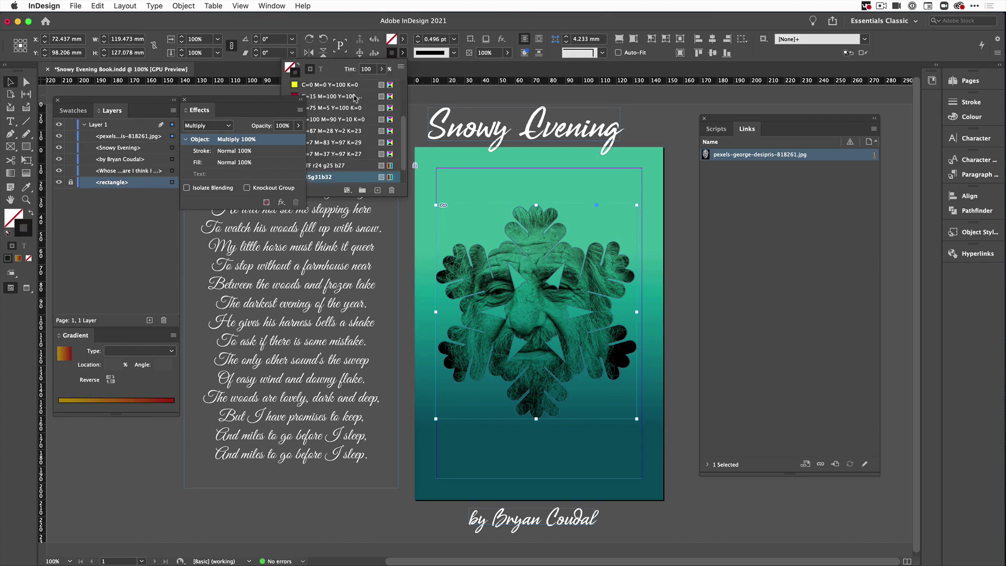
pyautogui.scroll(3, 349, 96)
pyautogui.click(340, 86)
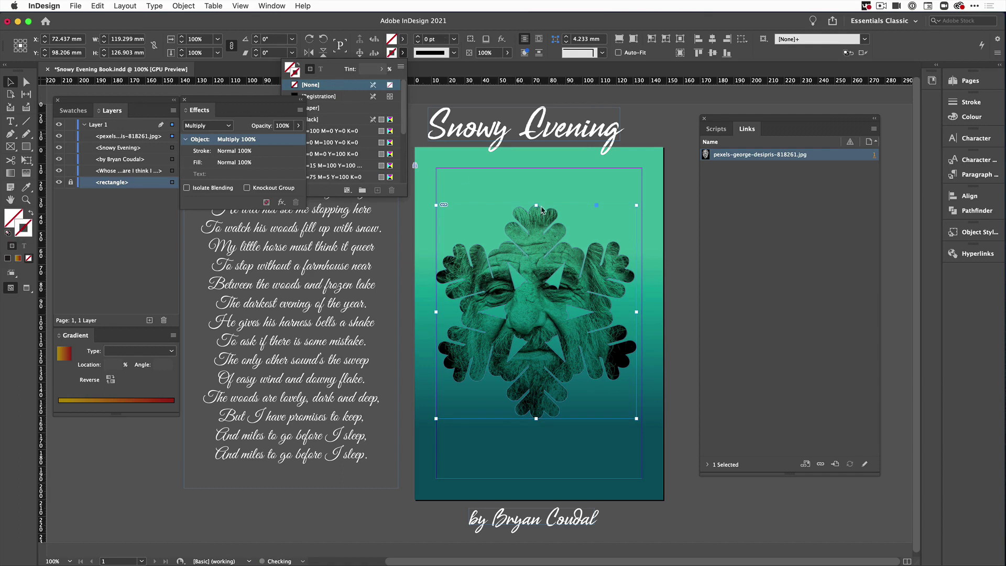
# Step: Select the snowflake photo in the Layers panel and duplicate it
pyautogui.click(112, 109)
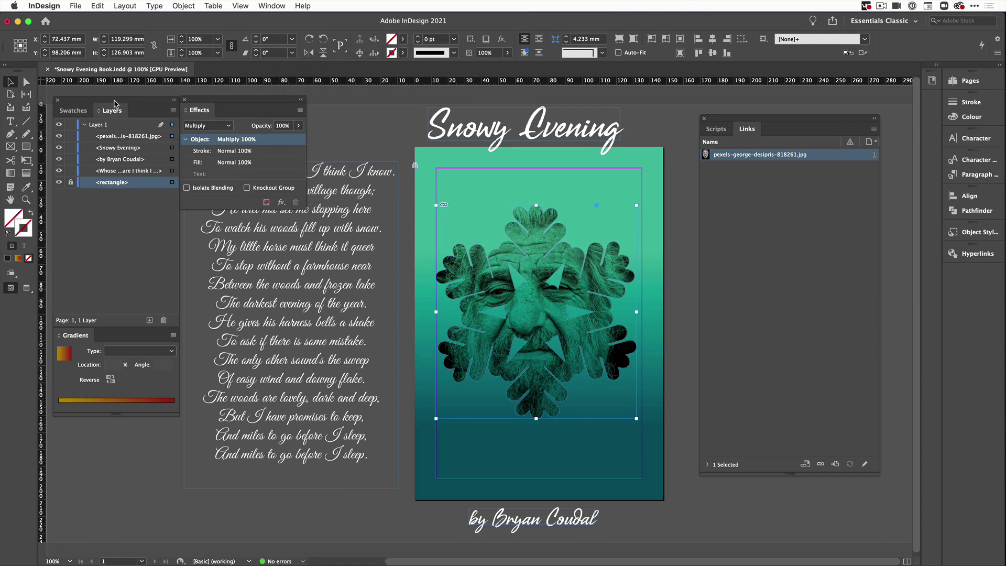
pyautogui.click(131, 136)
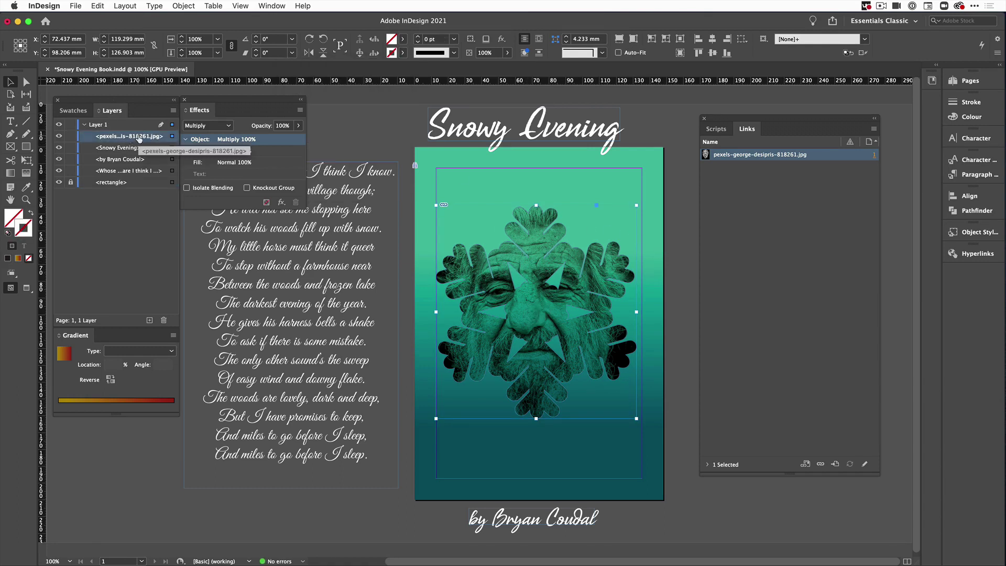
pyautogui.click(150, 320)
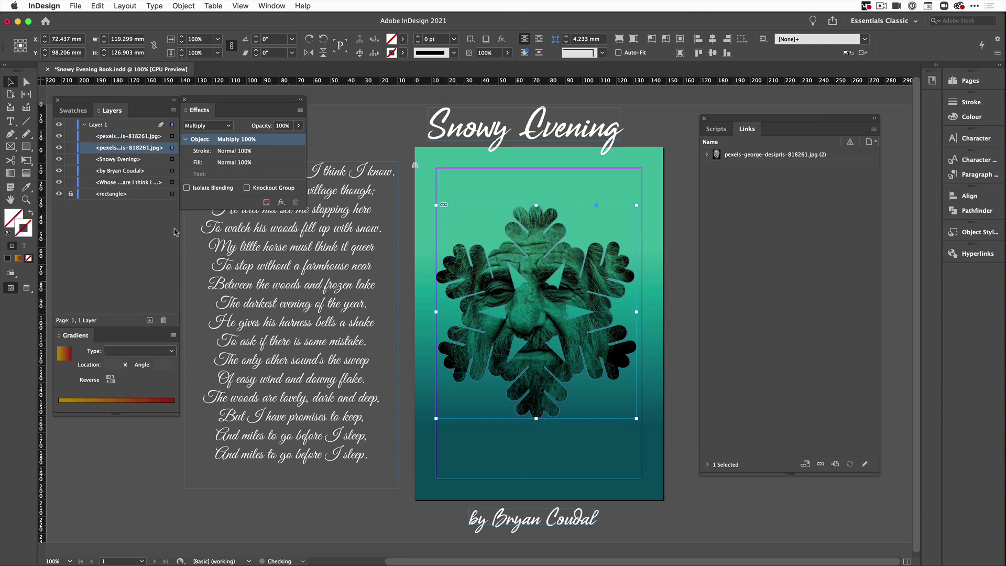
# Step: Switch the top snowflake copy's blend mode to Normal so the portrait shows grey
pyautogui.click(143, 137)
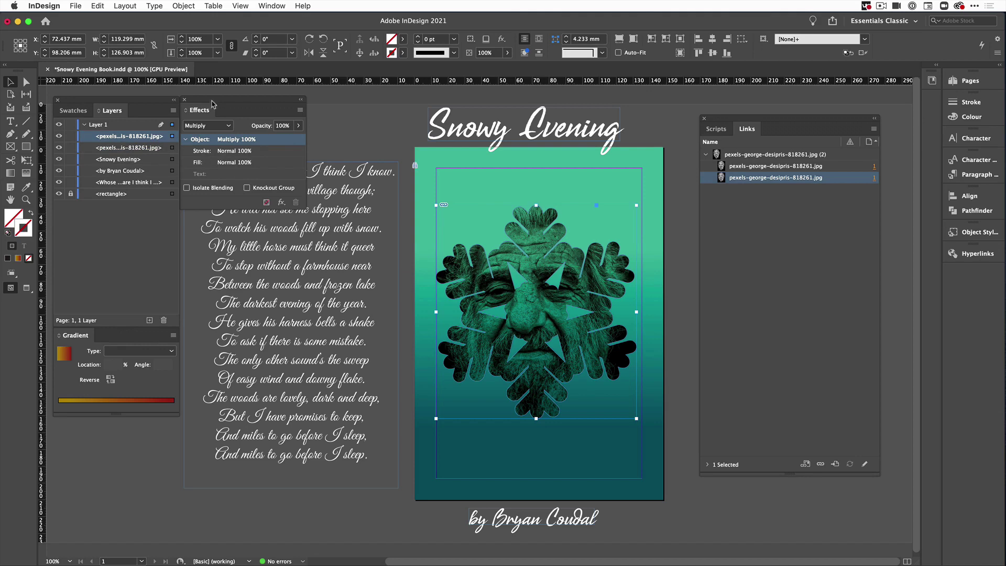
pyautogui.click(229, 126)
pyautogui.click(216, 138)
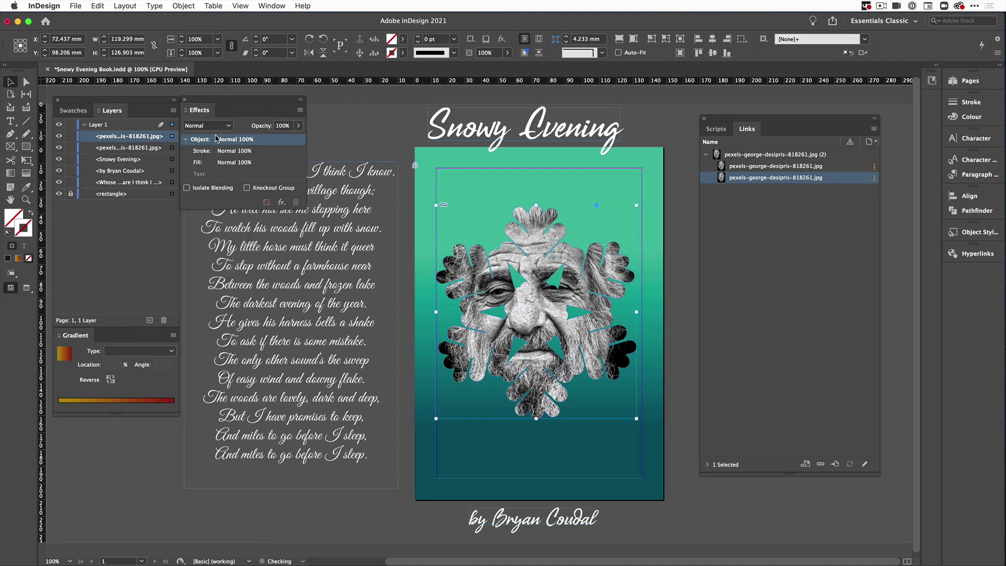
pyautogui.click(351, 238)
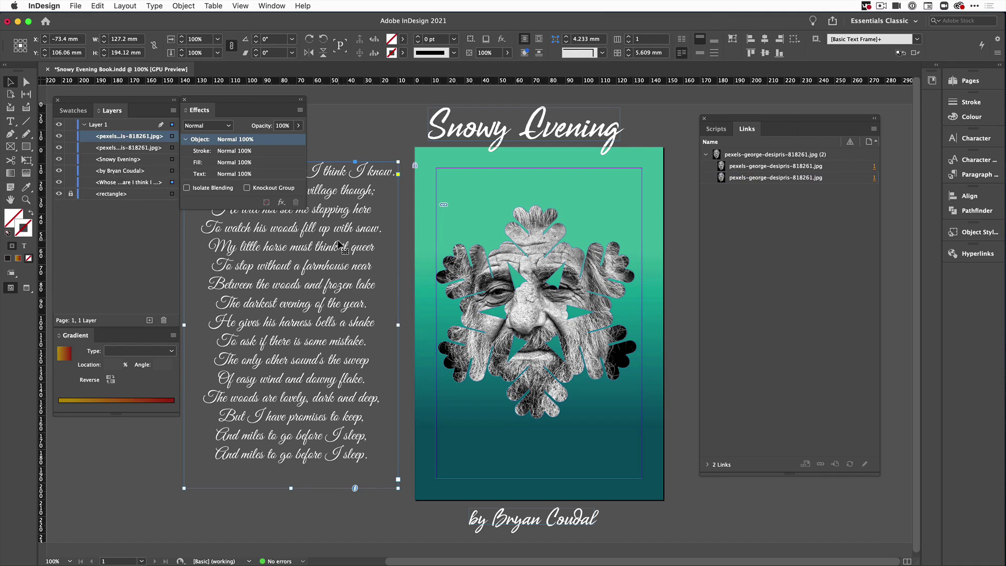
# Step: Paste the copied poem text into the top snowflake frame with Edit > Paste Into
pyautogui.click(535, 311)
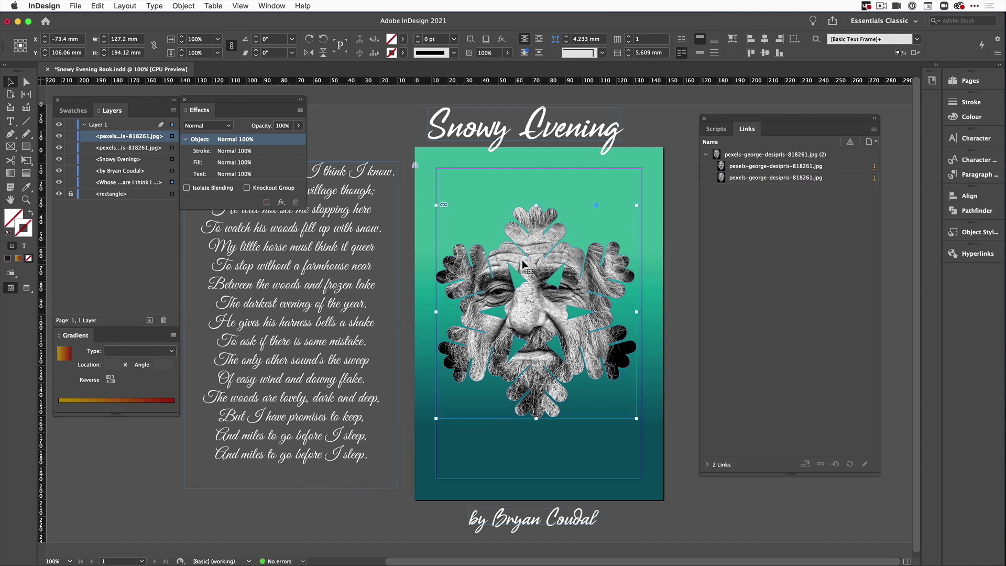
pyautogui.click(98, 6)
pyautogui.click(113, 84)
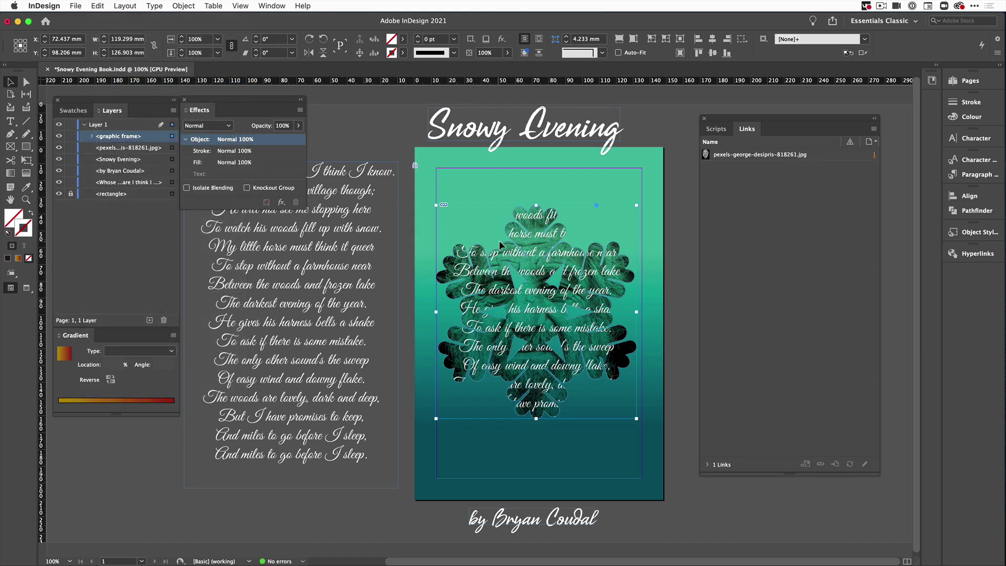
# Step: Set the pasted poem's blend mode to Overlay so it appears faint
pyautogui.click(227, 127)
pyautogui.click(213, 173)
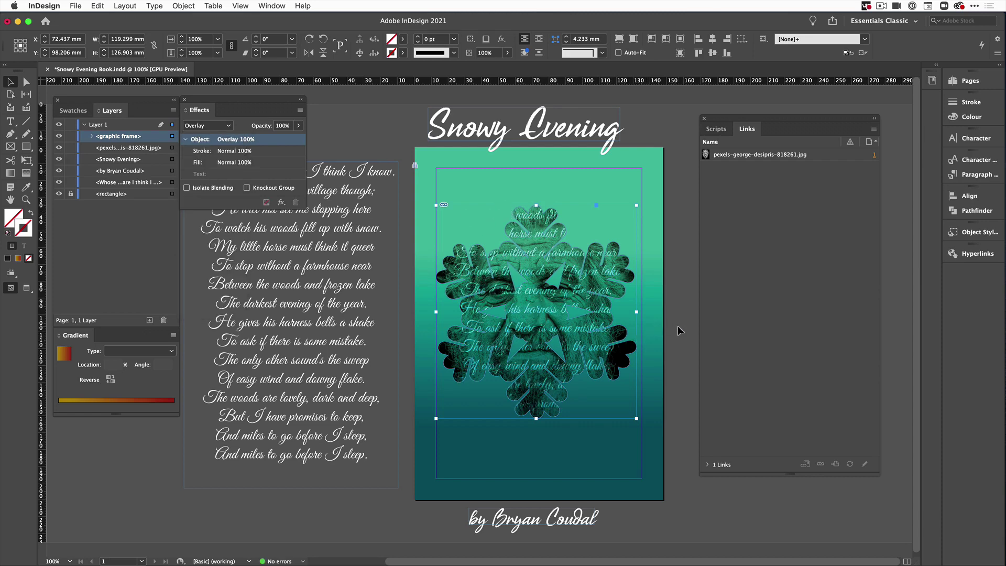
pyautogui.click(674, 366)
pyautogui.click(567, 334)
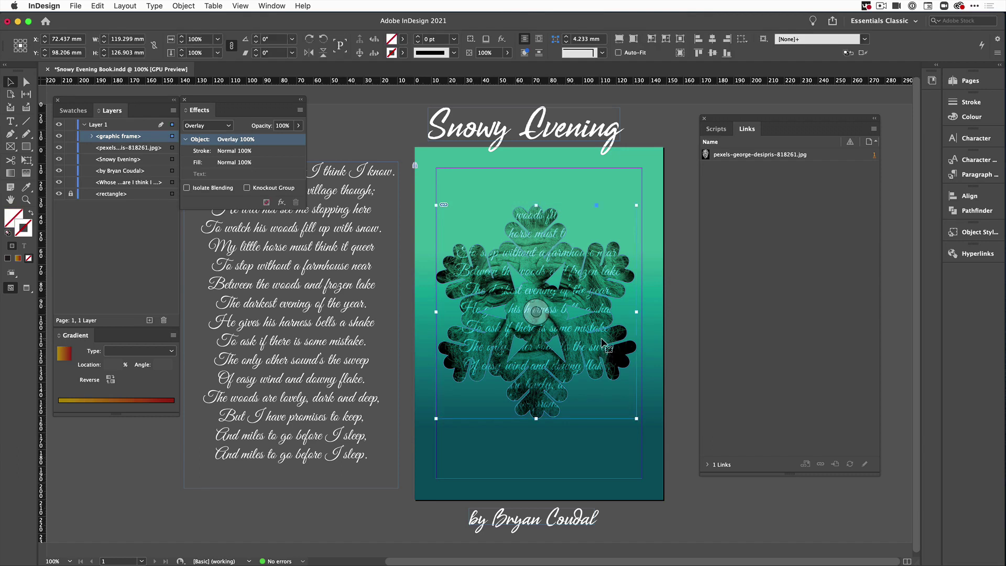
# Step: Enlarge the snowflake group to about 173.5 × 180.4 mm and move the Snowy Evening title onto the page
pyautogui.click(684, 391)
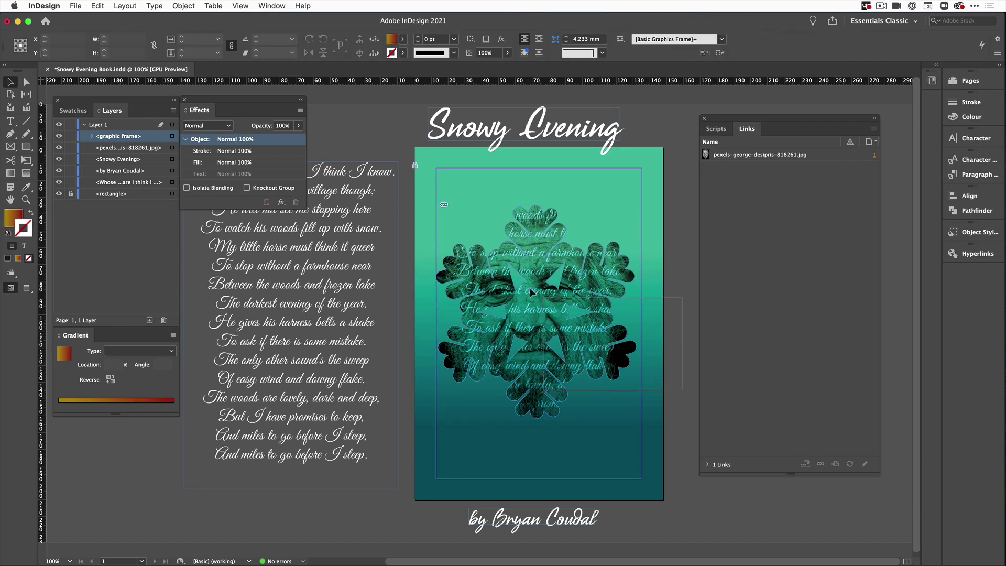
pyautogui.click(438, 222)
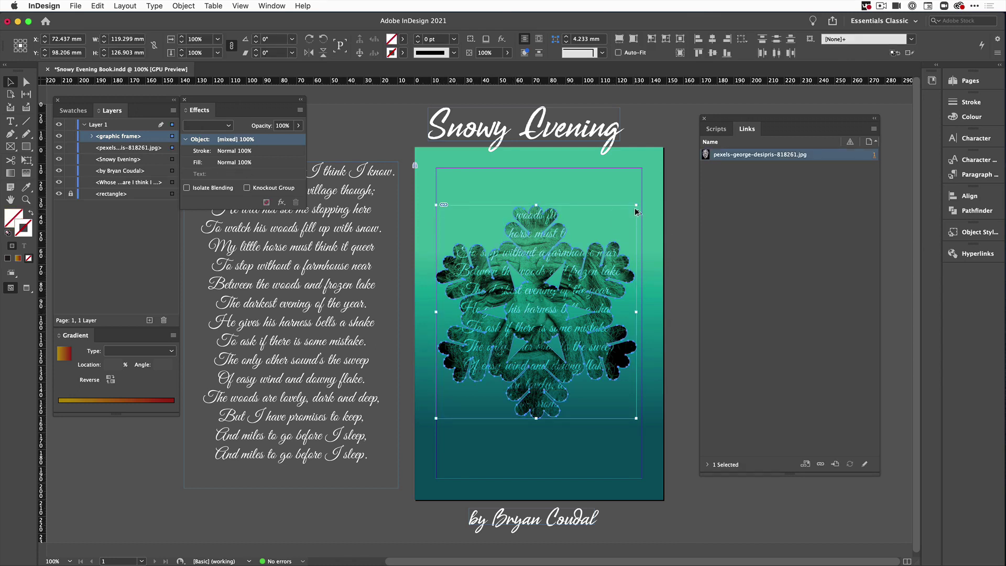
pyautogui.moveTo(636, 205); pyautogui.dragTo(681, 157)
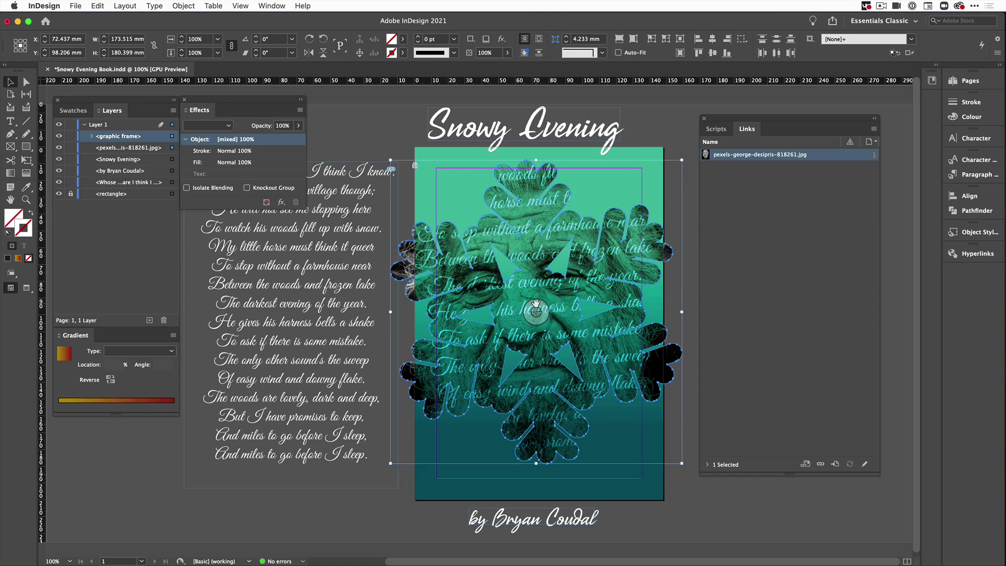
pyautogui.click(647, 134)
pyautogui.moveTo(577, 135); pyautogui.dragTo(586, 198)
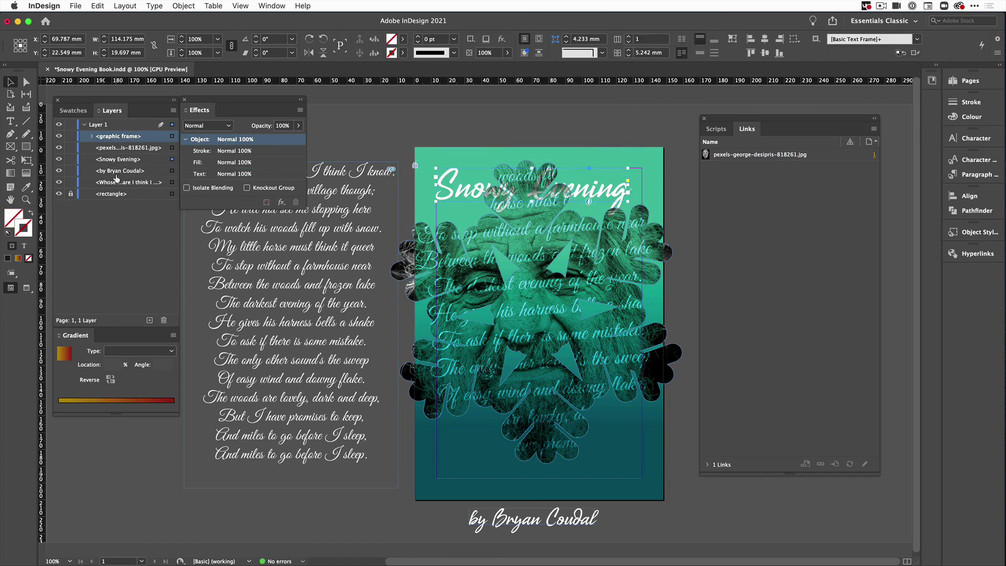
# Step: Bring the title and byline above the snowflake graphic and nudge the title right
pyautogui.moveTo(125, 162); pyautogui.dragTo(125, 132)
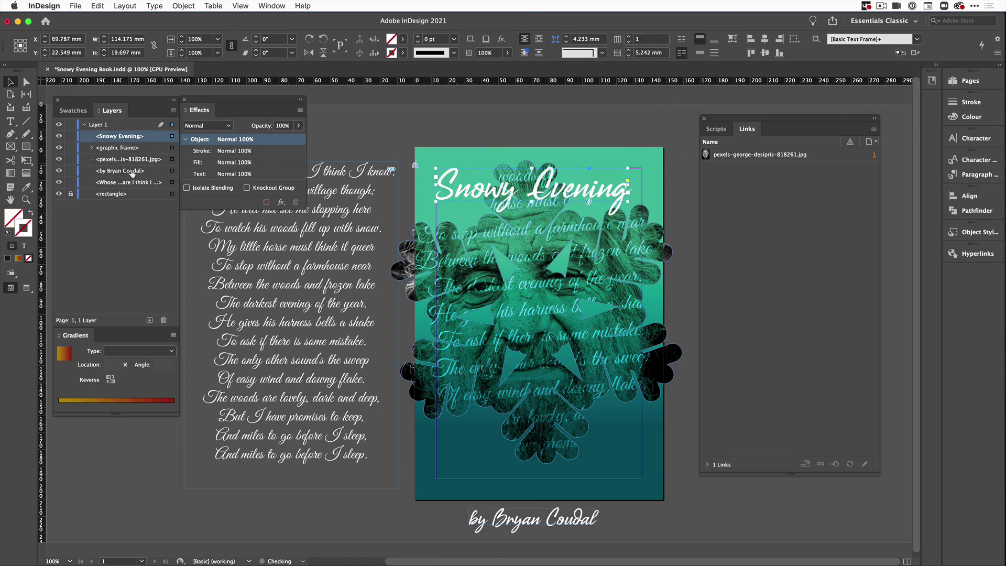
pyautogui.moveTo(134, 171); pyautogui.dragTo(135, 148)
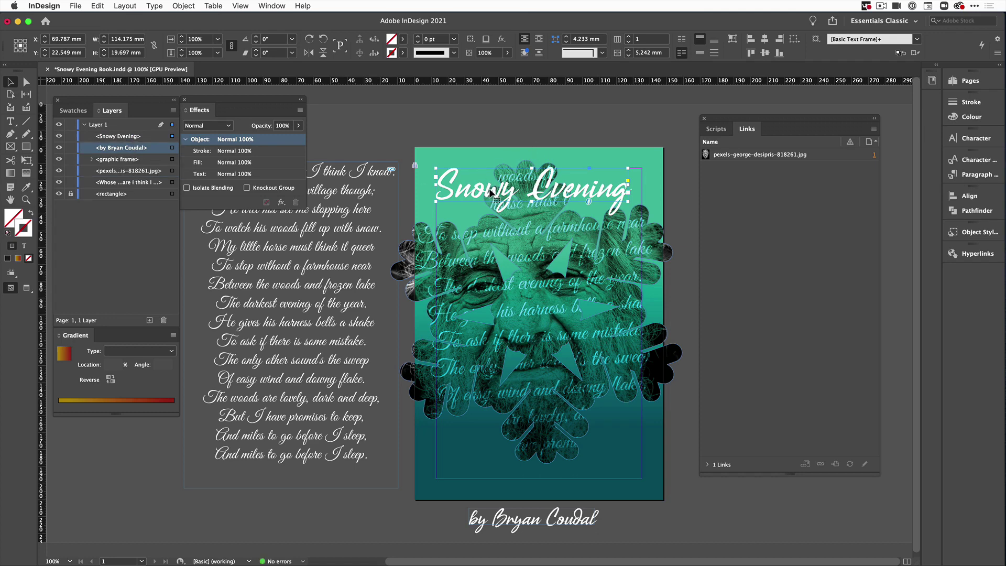
pyautogui.moveTo(492, 194); pyautogui.dragTo(498, 195)
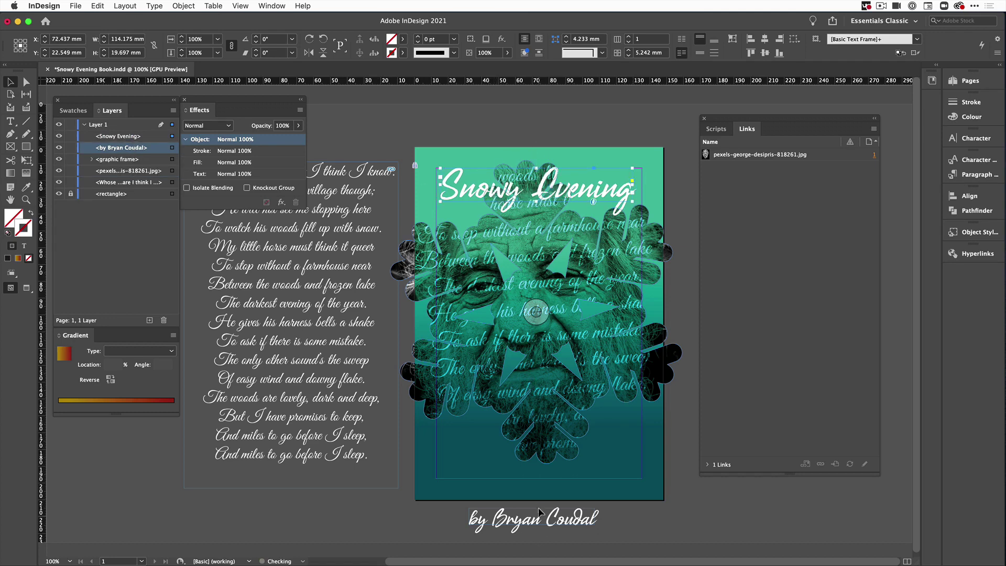
# Step: Move the author byline up onto the bottom of the teal cover
pyautogui.moveTo(526, 523); pyautogui.dragTo(533, 469)
pyautogui.click(634, 528)
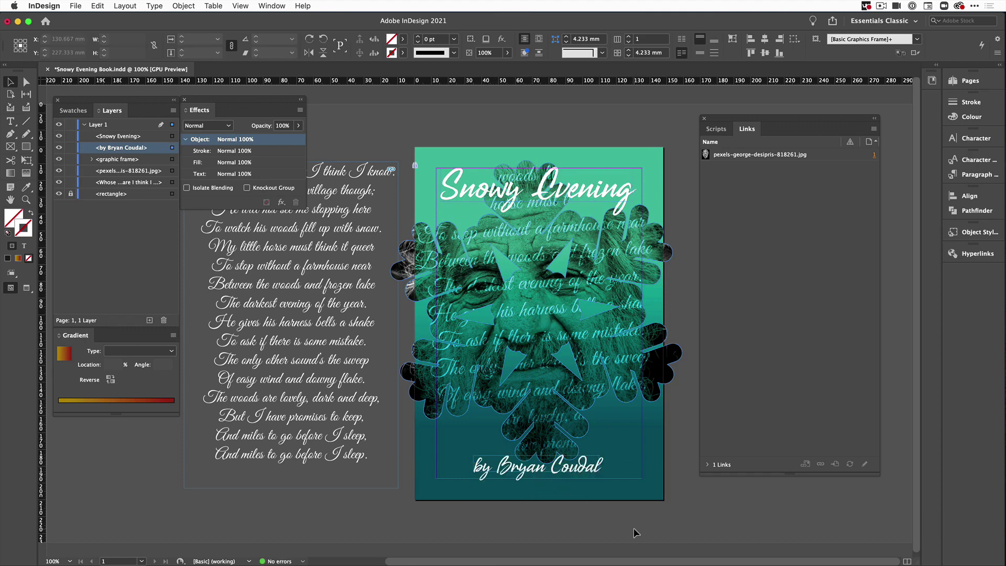
pyautogui.click(27, 148)
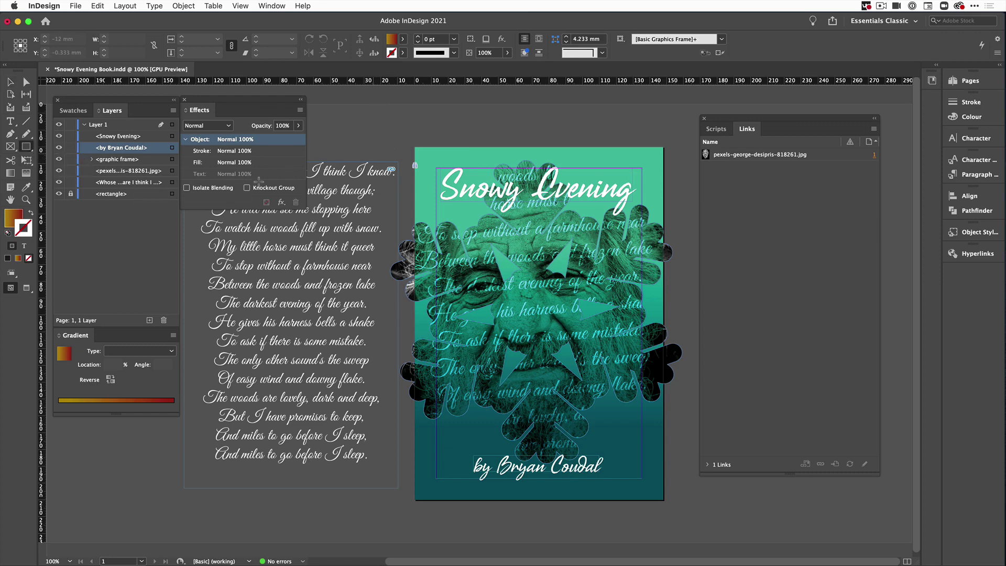
# Step: Draw a thin 157 × 8 mm top bar filled with the C=92 M=0 Y=0 K=69 dark teal swatch
pyautogui.click(9, 219)
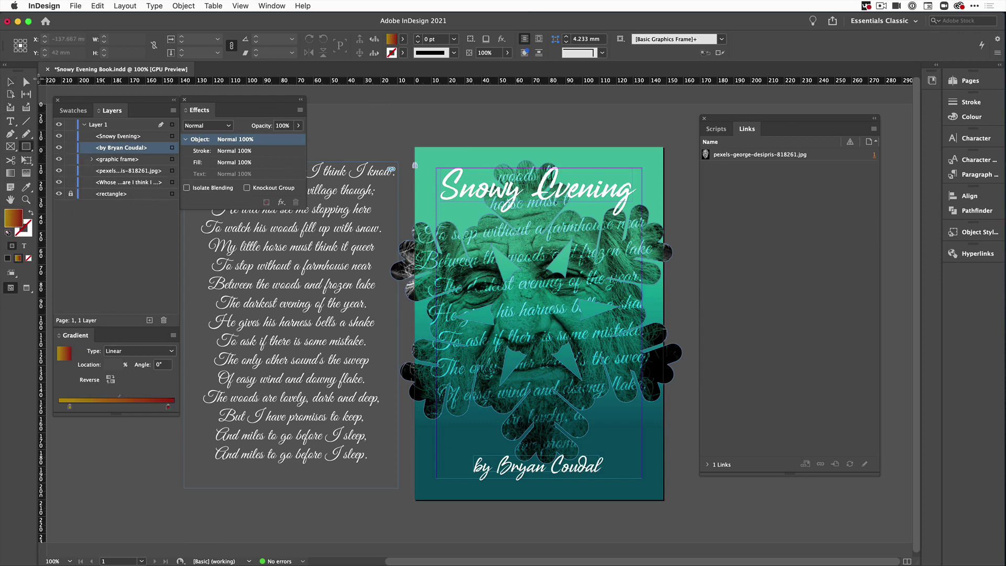
pyautogui.moveTo(408, 141); pyautogui.dragTo(672, 155)
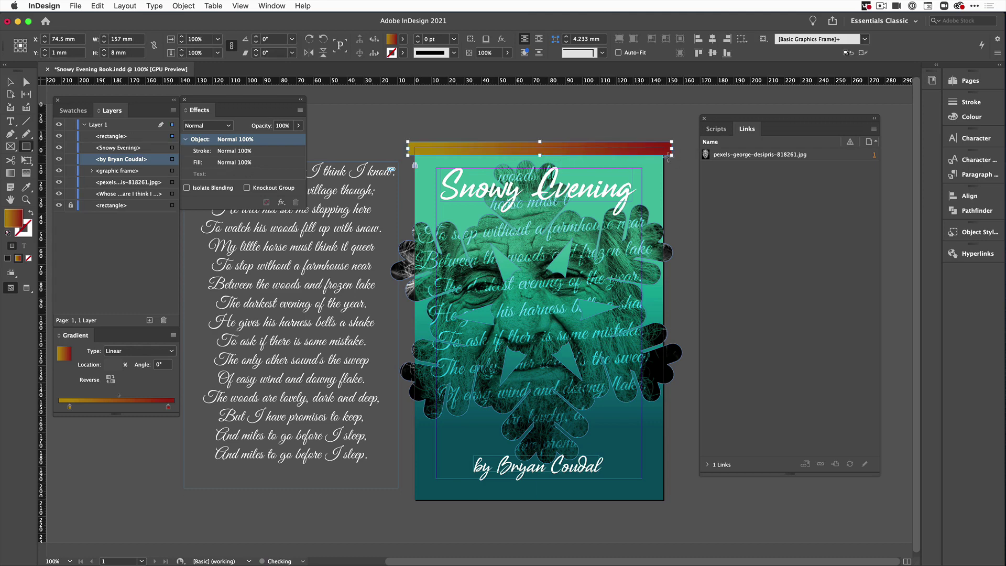
pyautogui.click(74, 110)
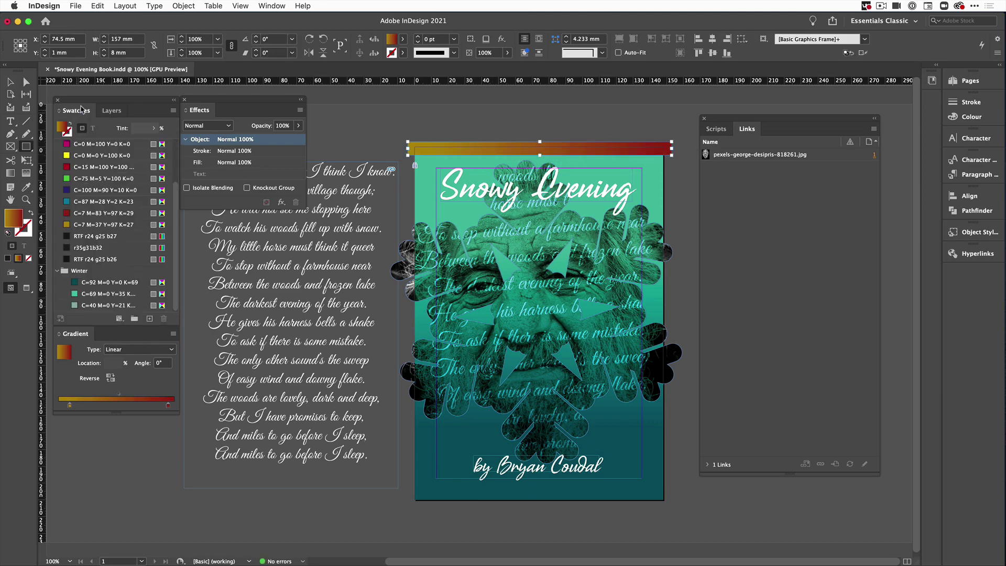
pyautogui.click(102, 282)
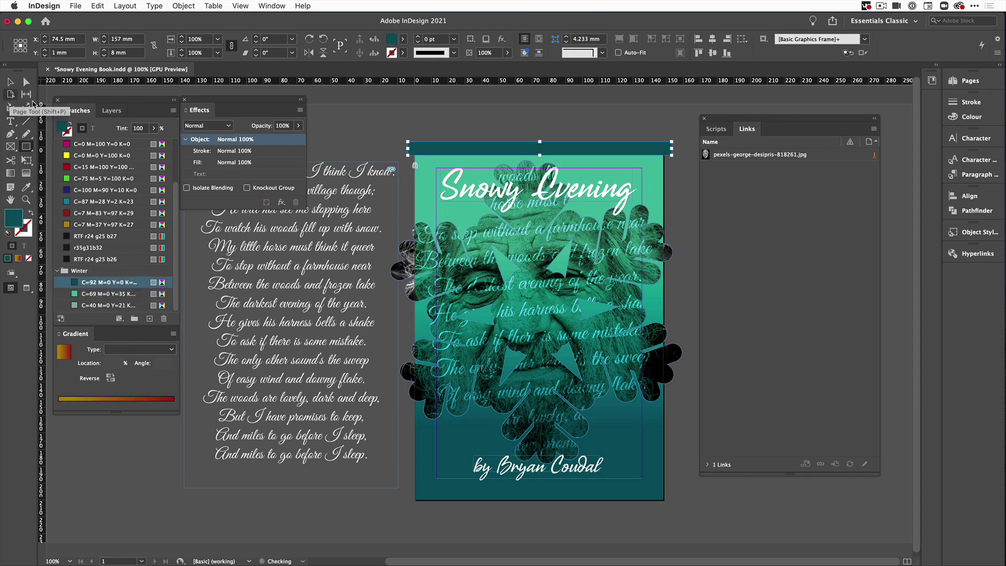
pyautogui.click(9, 81)
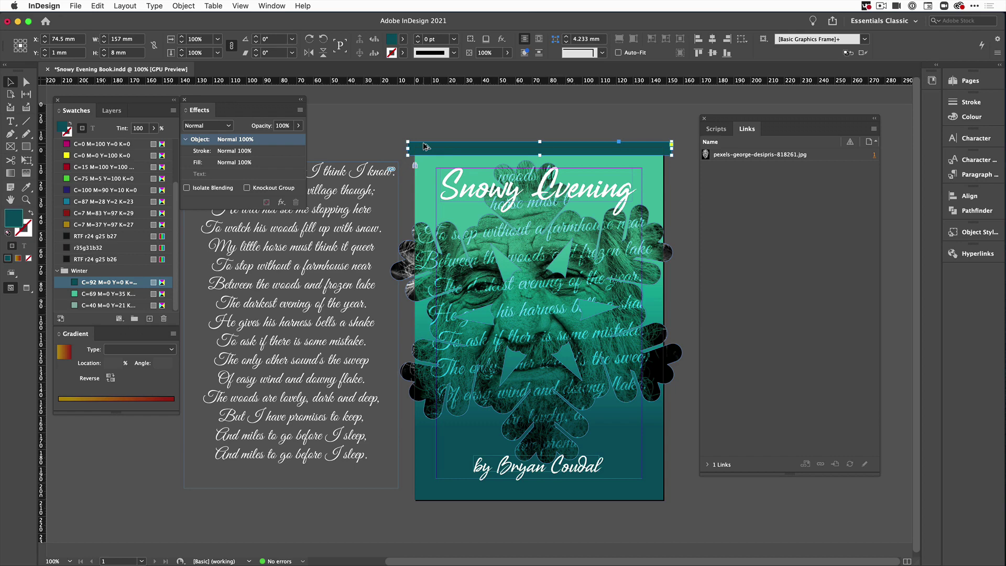
# Step: Copy the 157 × 8 mm top bar to the page bottom, fill it light green, then view in Preview mode
pyautogui.moveTo(424, 146); pyautogui.dragTo(427, 493)
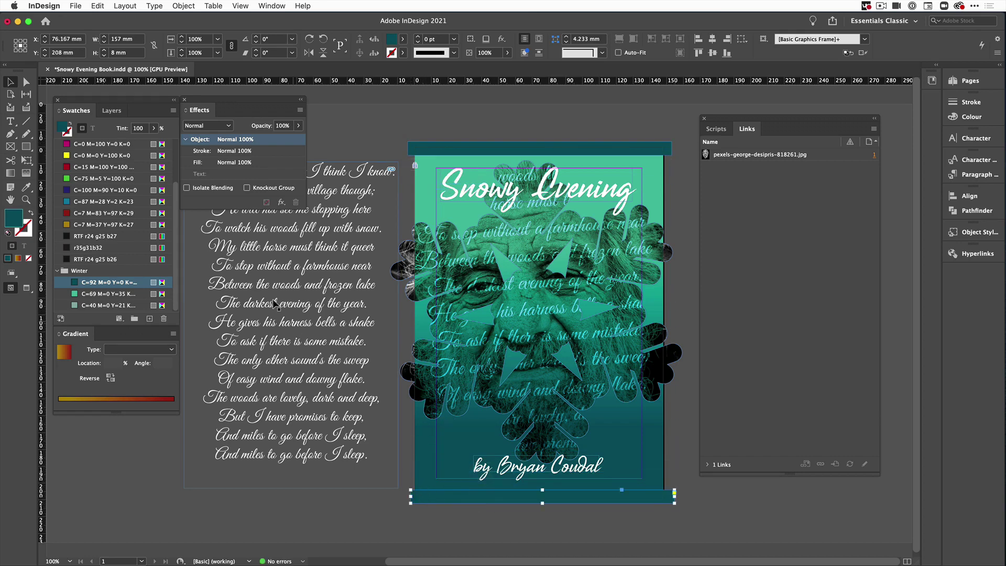
pyautogui.click(104, 294)
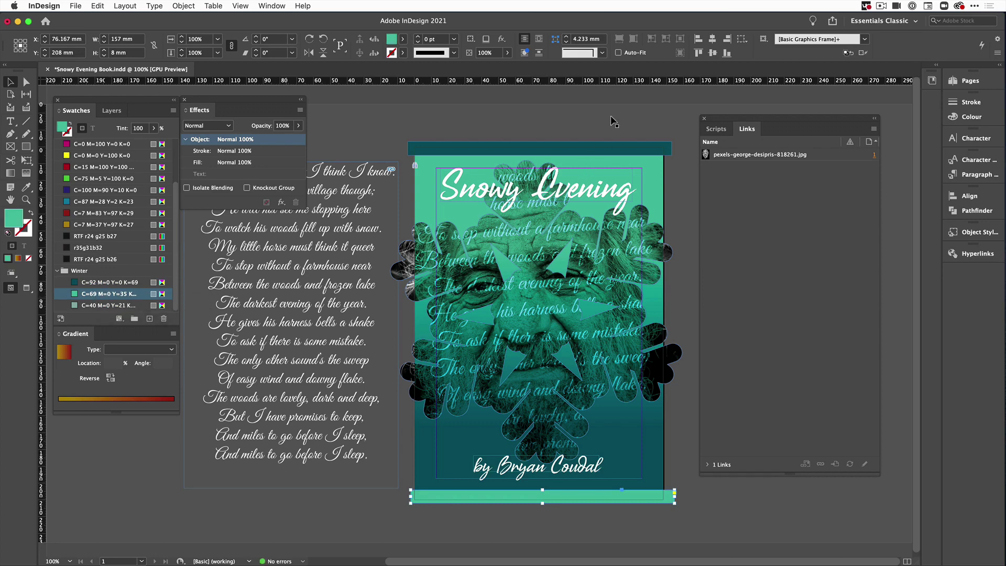
pyautogui.click(549, 133)
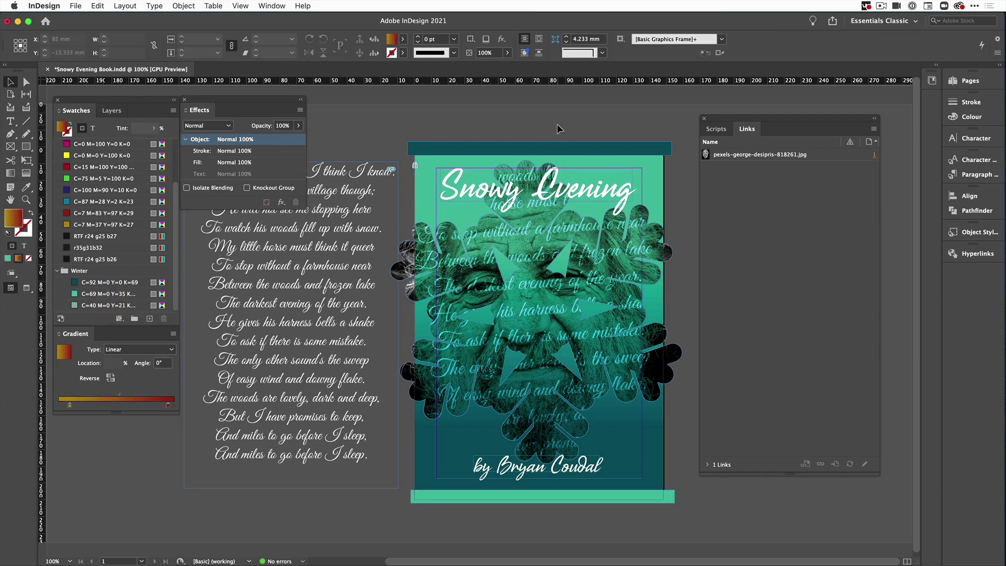
pyautogui.press('w')
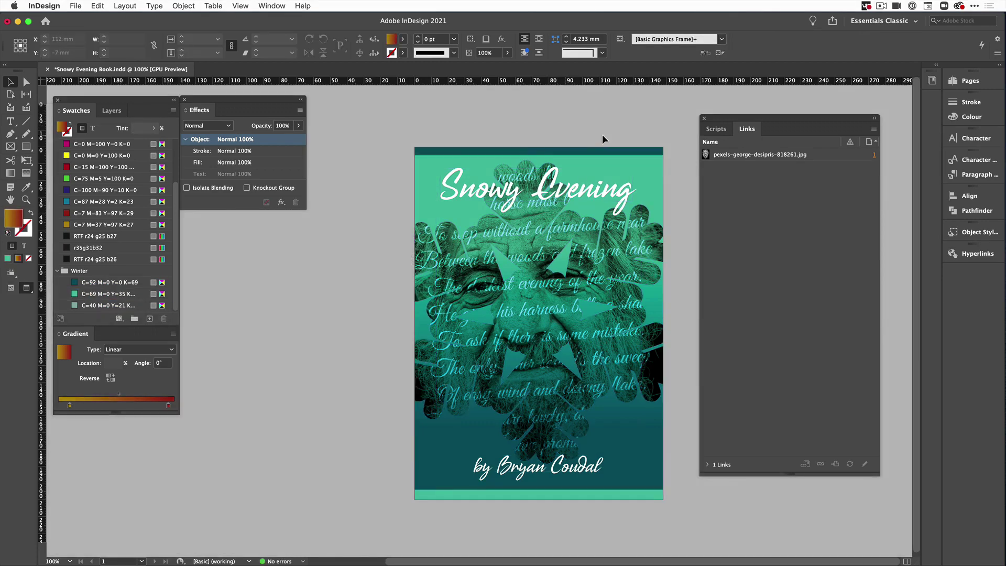